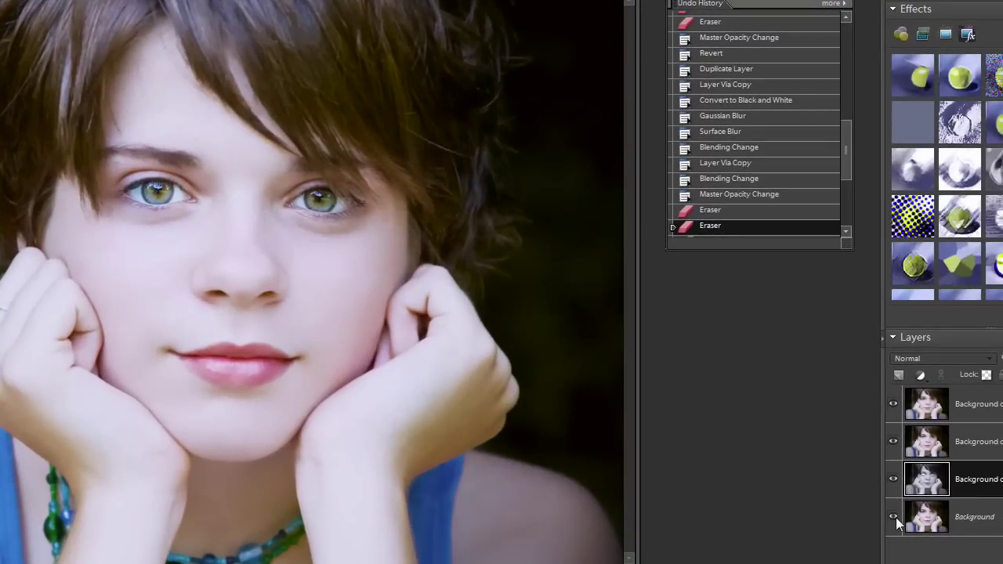
Toggle the retouch layers' visibility to compare the original and retouched portrait
left_click(894, 516, "alt")
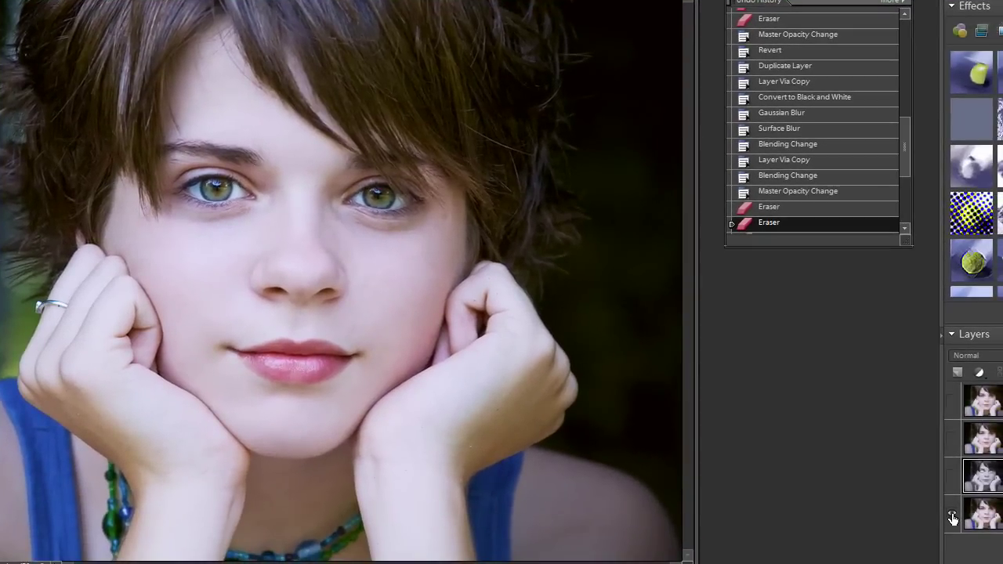
left_click(954, 514, "alt")
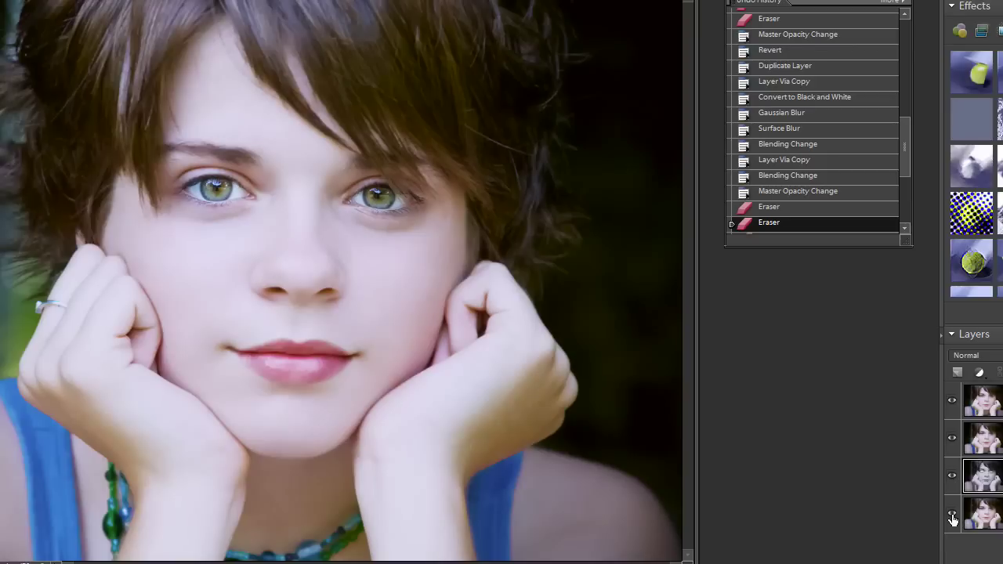
left_click(953, 516, "alt")
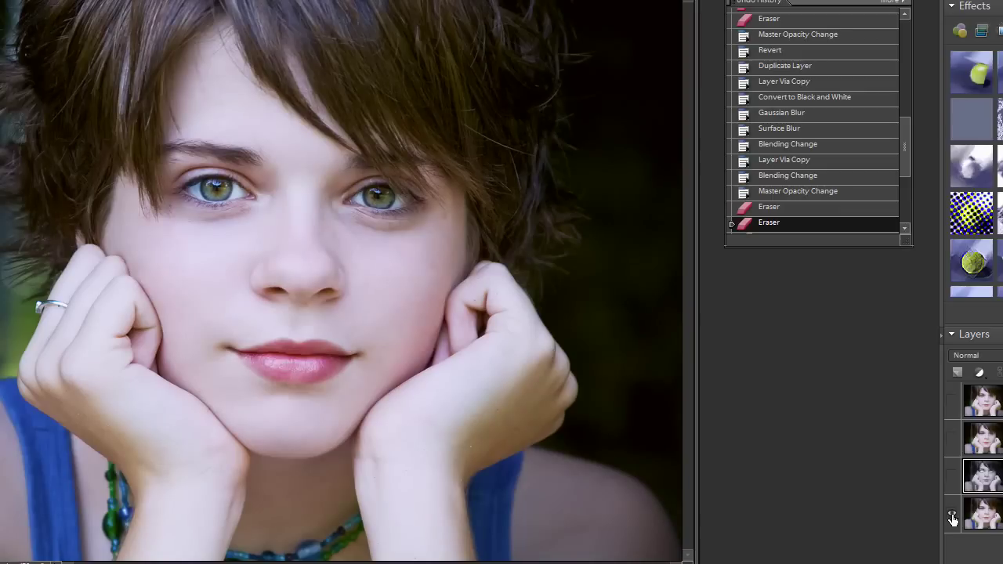
left_click(954, 515, "alt")
left_click(953, 516, "alt")
left_click(953, 515, "alt")
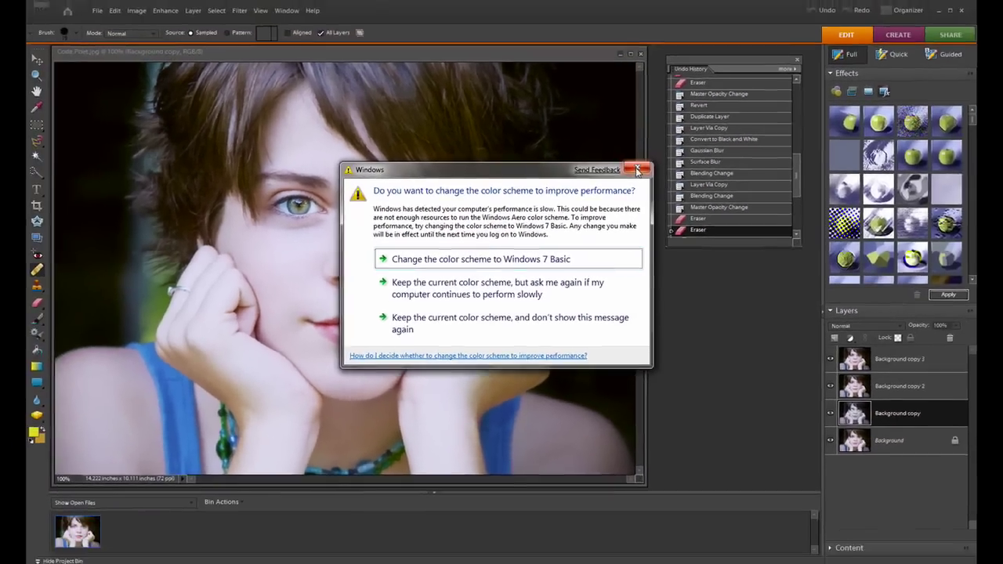
Check the actions page in the browser, then revert the photo to its original state
left_click(638, 170)
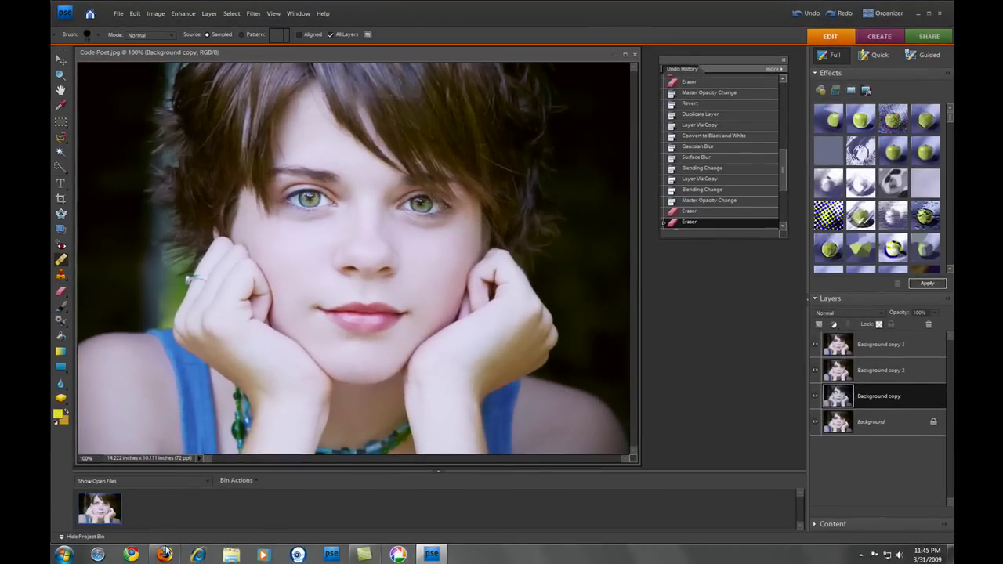
left_click(164, 555)
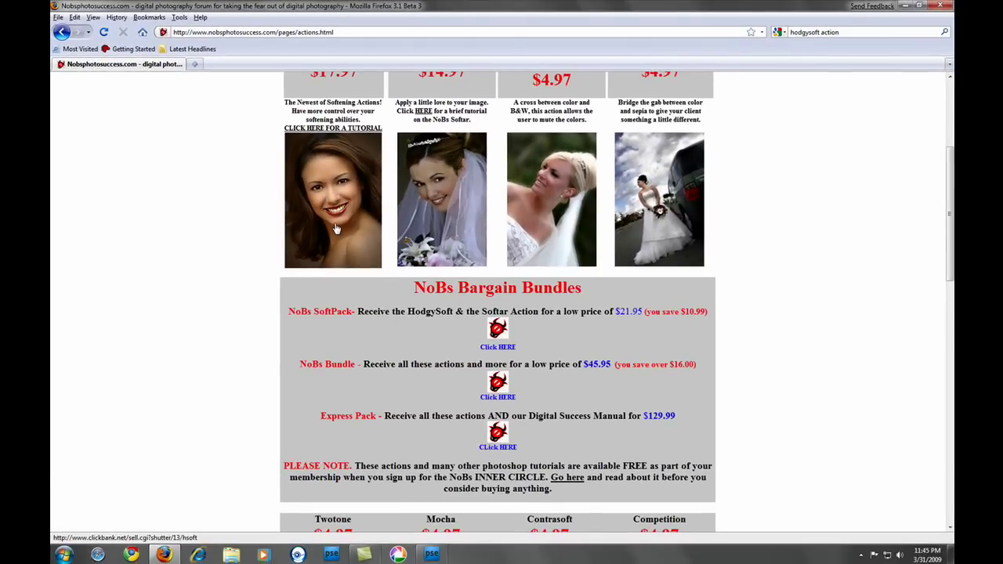
left_click(432, 554)
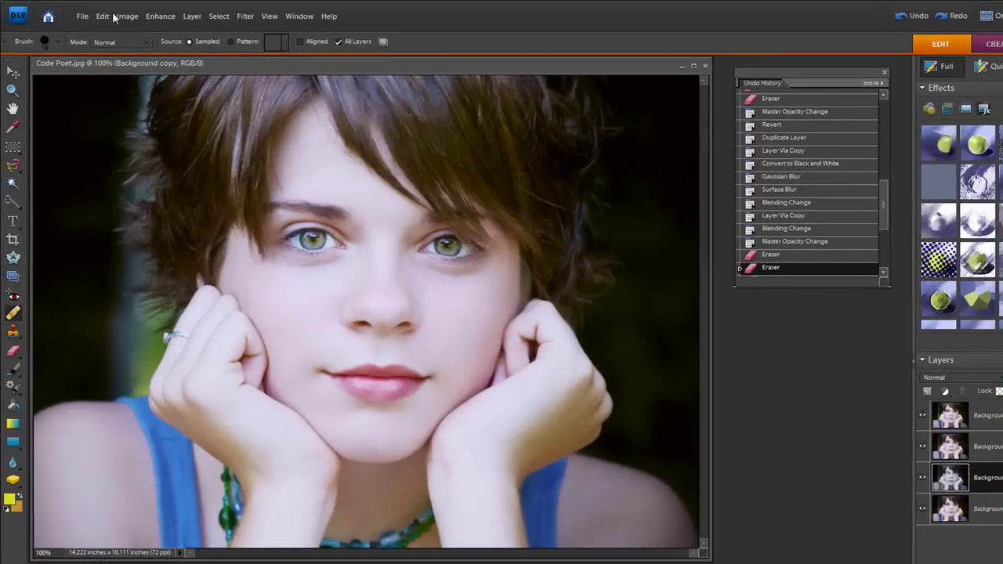
left_click(98, 13)
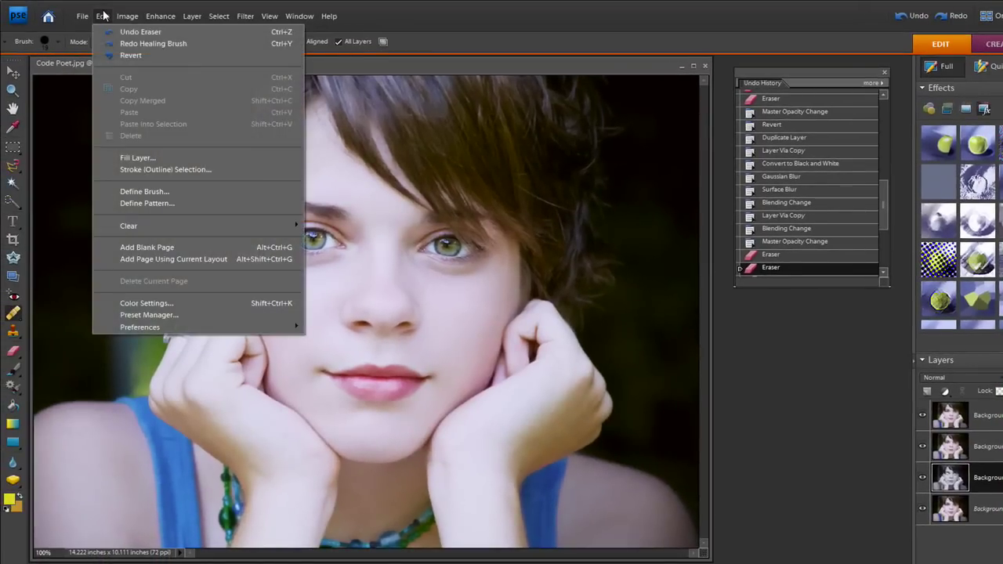
left_click(115, 55)
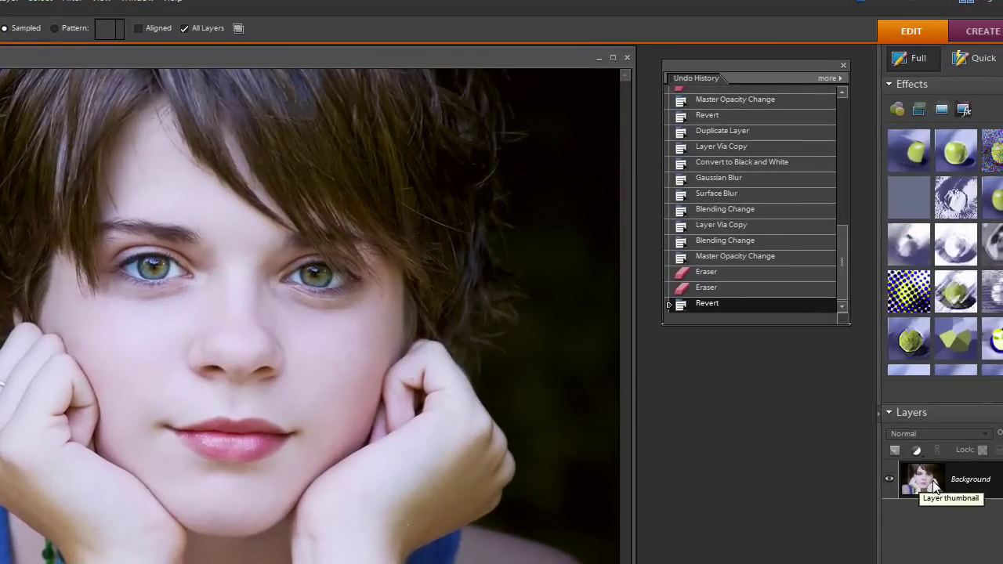
Duplicate Background twice, hide the top copy, and select Background copy
right_click(929, 477)
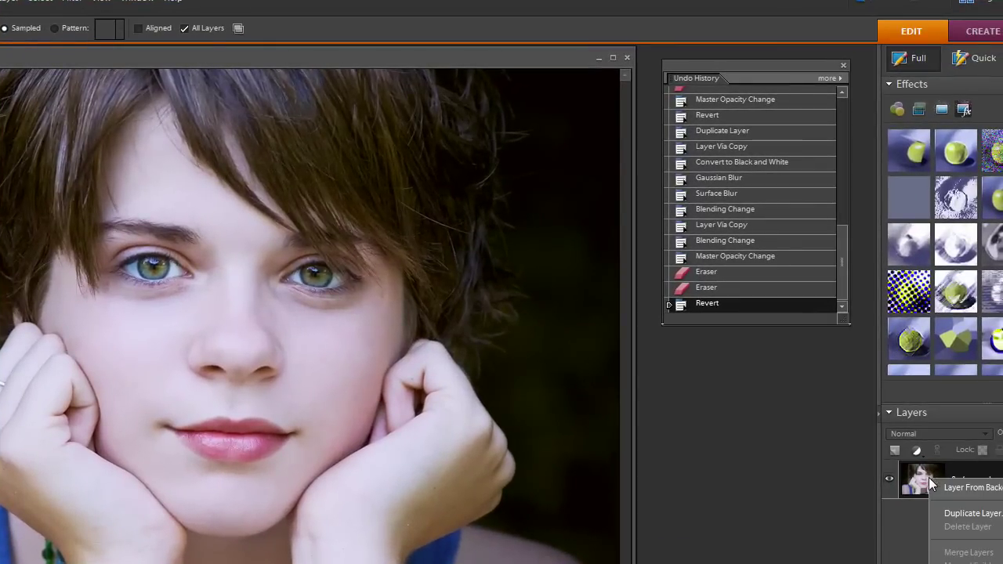
left_click(955, 516)
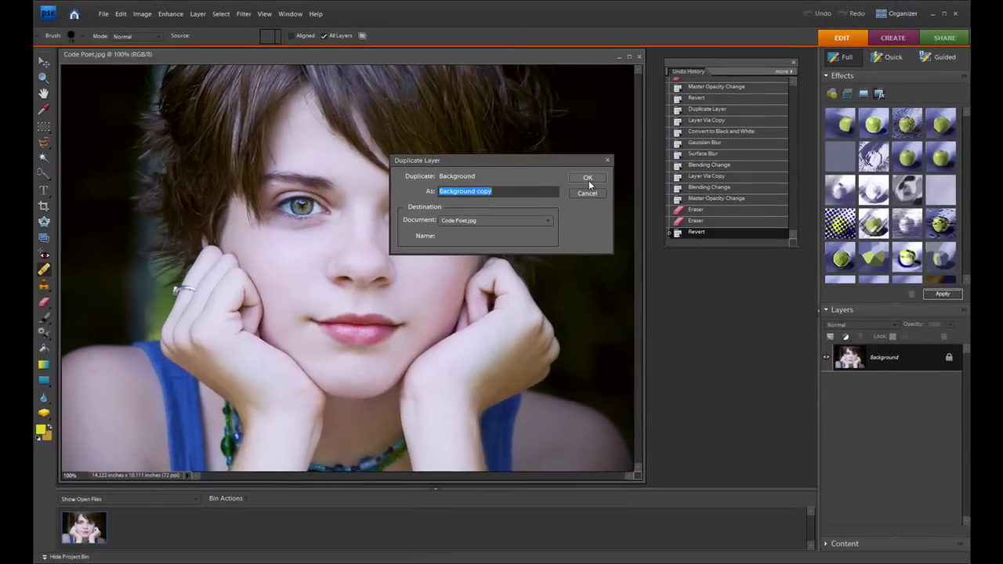
left_click(587, 180)
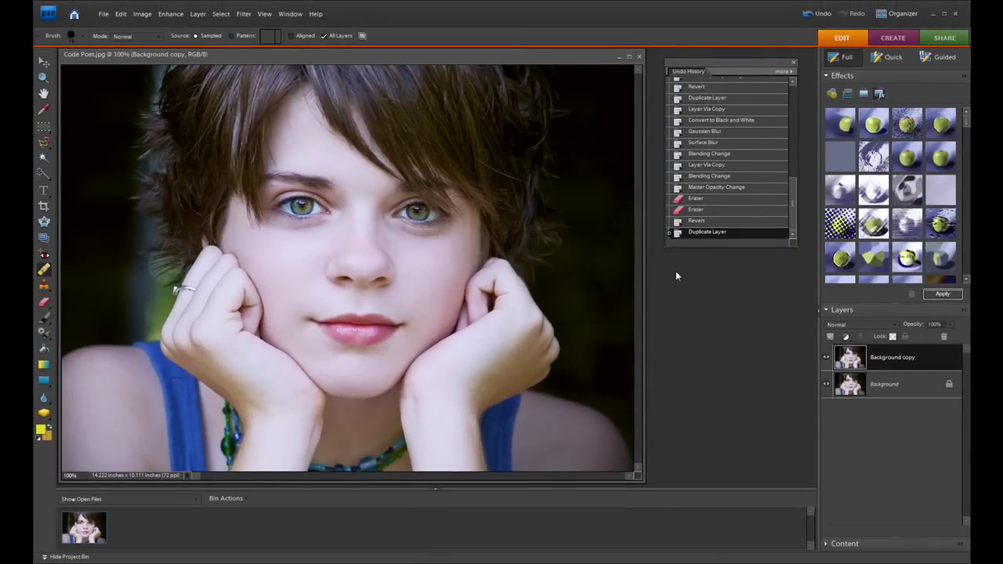
key("ctrl+j")
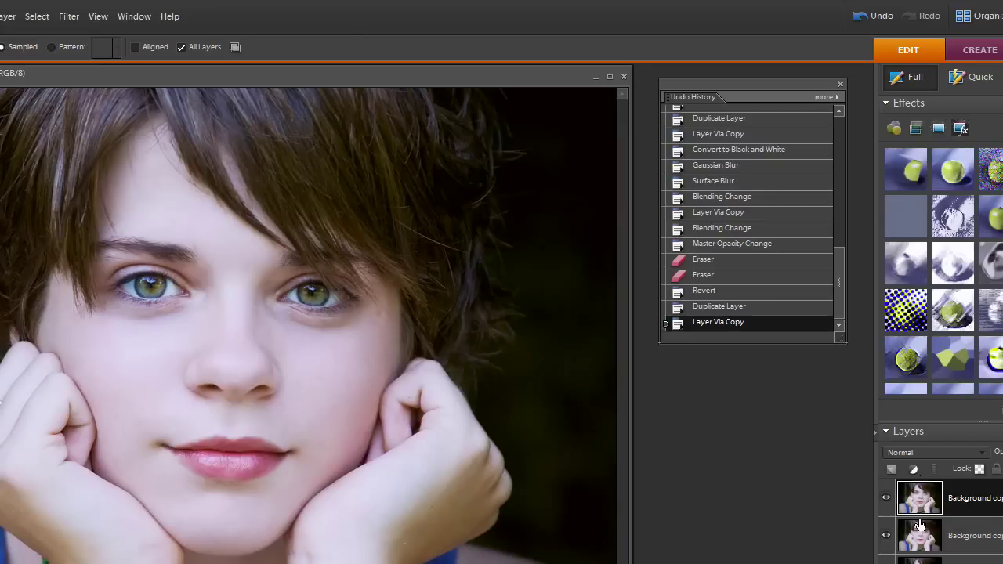
left_click(887, 498)
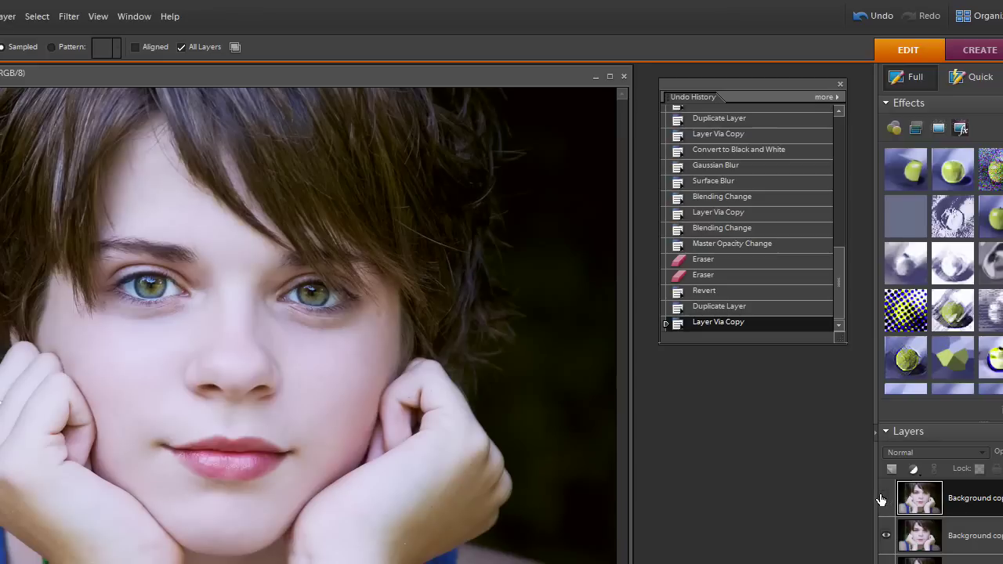
left_click(975, 538)
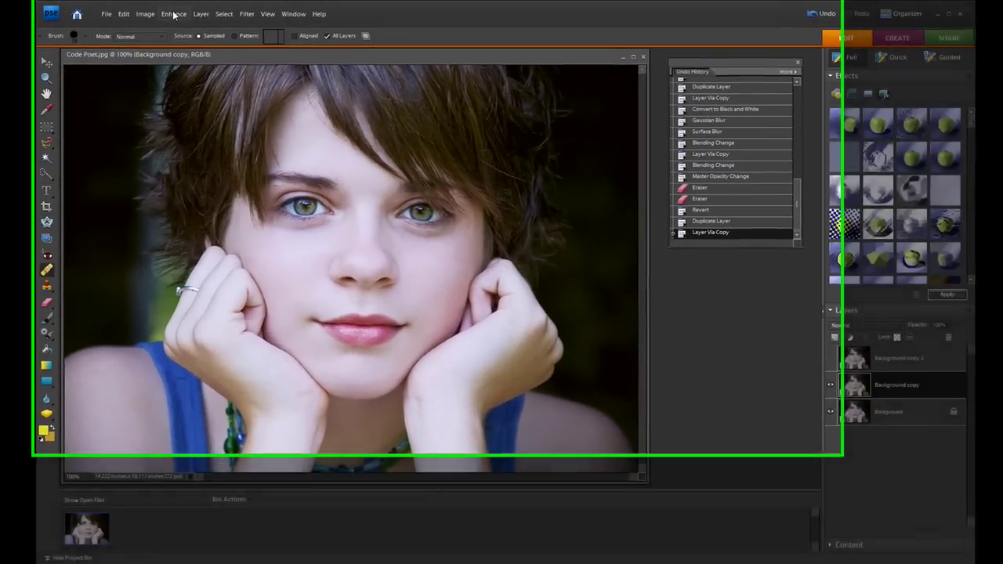
Convert Background copy to black and white using the Portraits style
left_click(174, 13)
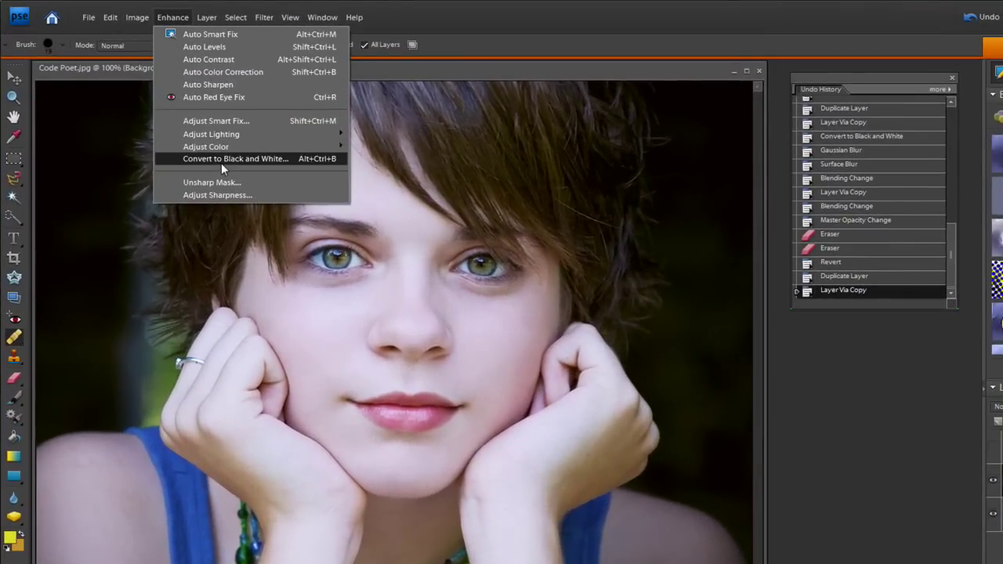
left_click(219, 152)
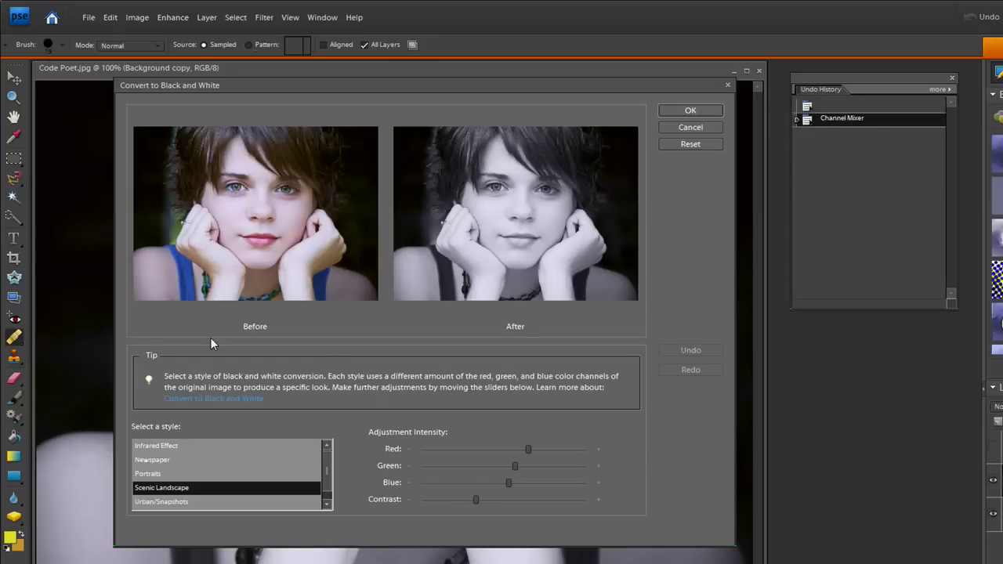
left_click(149, 474)
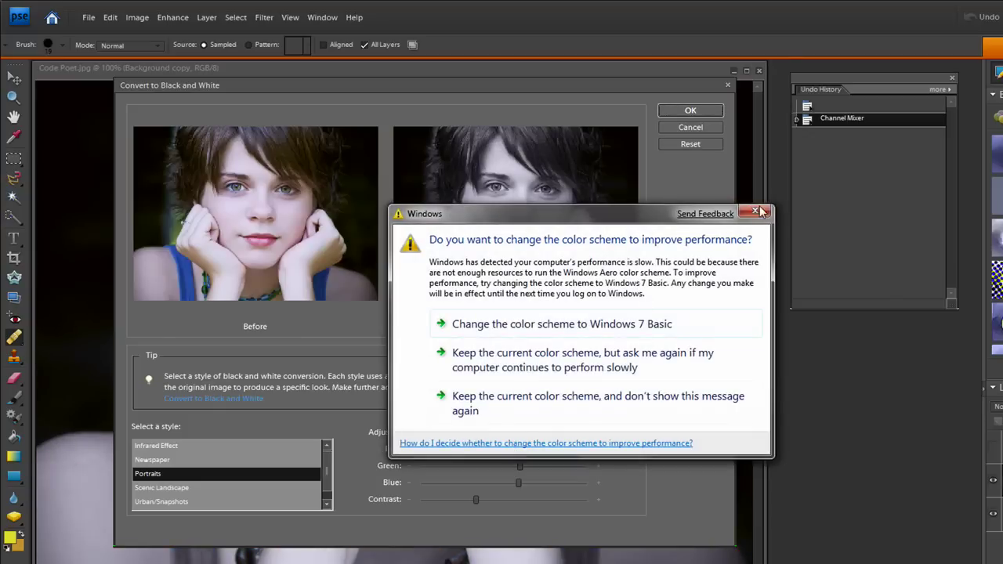
left_click(755, 211)
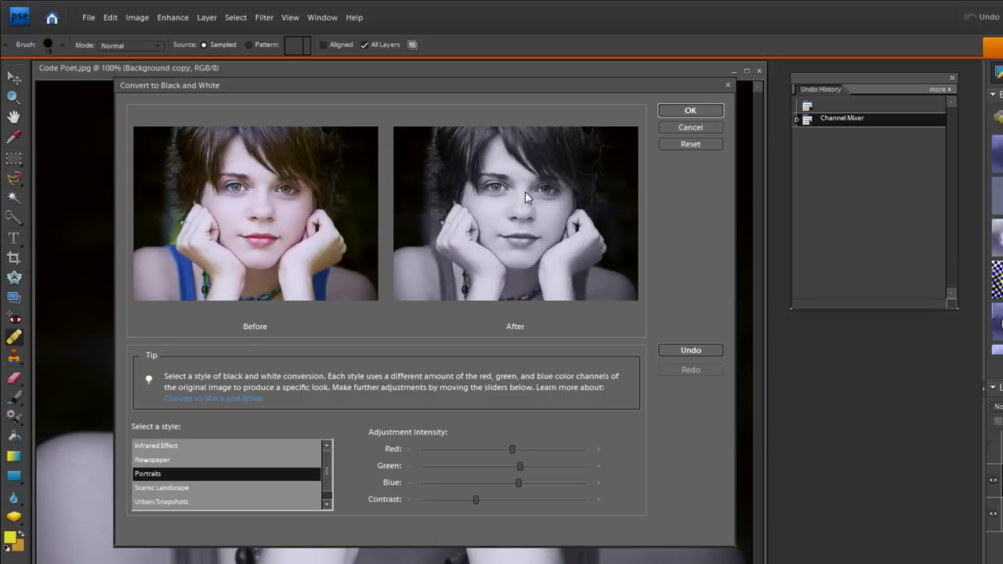
left_click(689, 107)
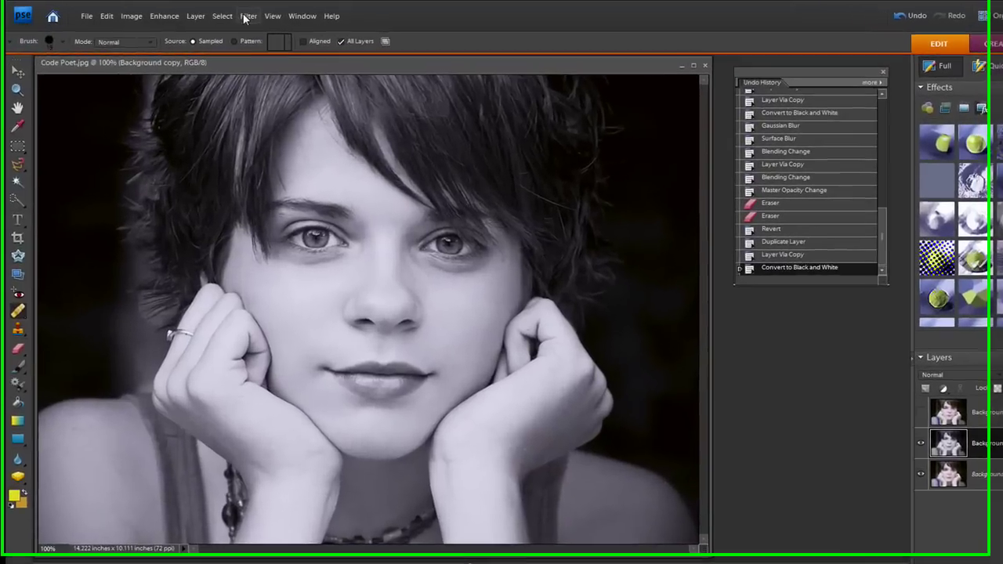
Apply a 0.7-pixel Gaussian Blur to the grayscale Background copy layer
left_click(244, 14)
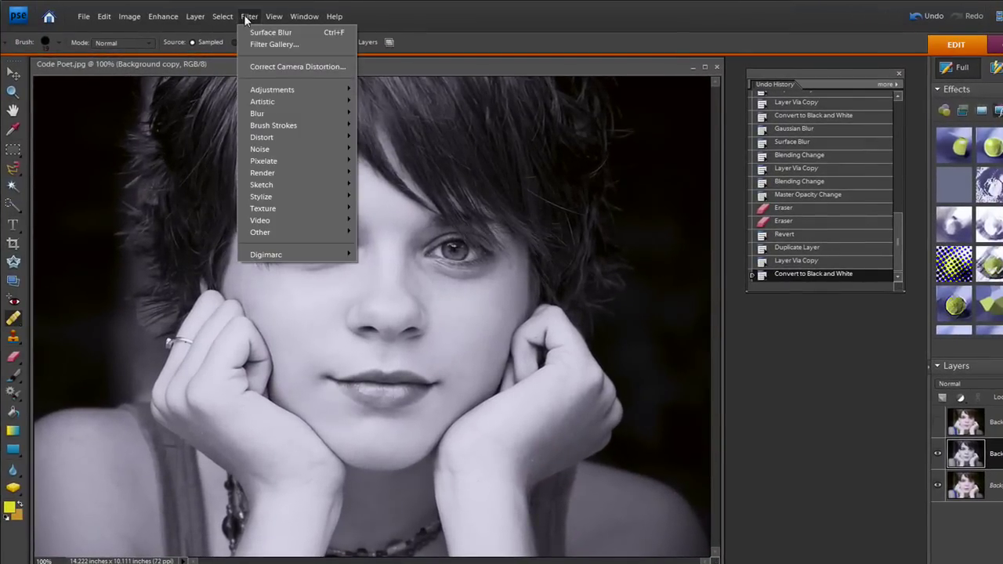
mouse_move(257, 116)
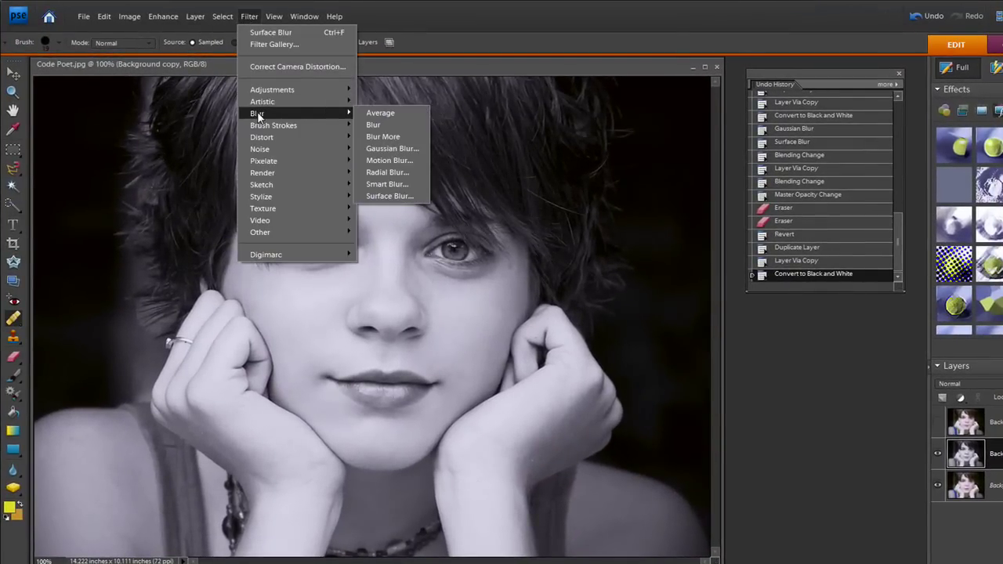
left_click(392, 148)
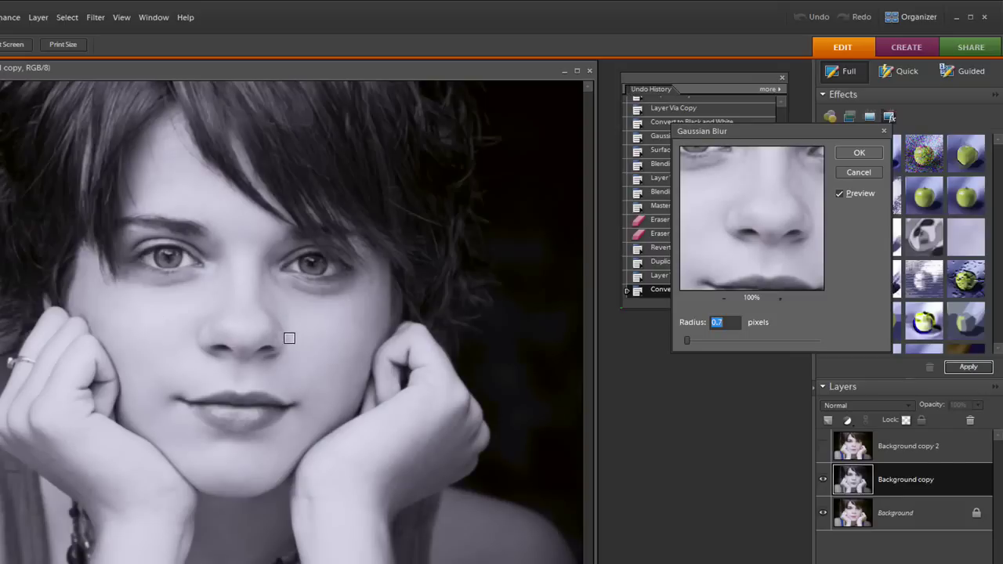
left_click(858, 152)
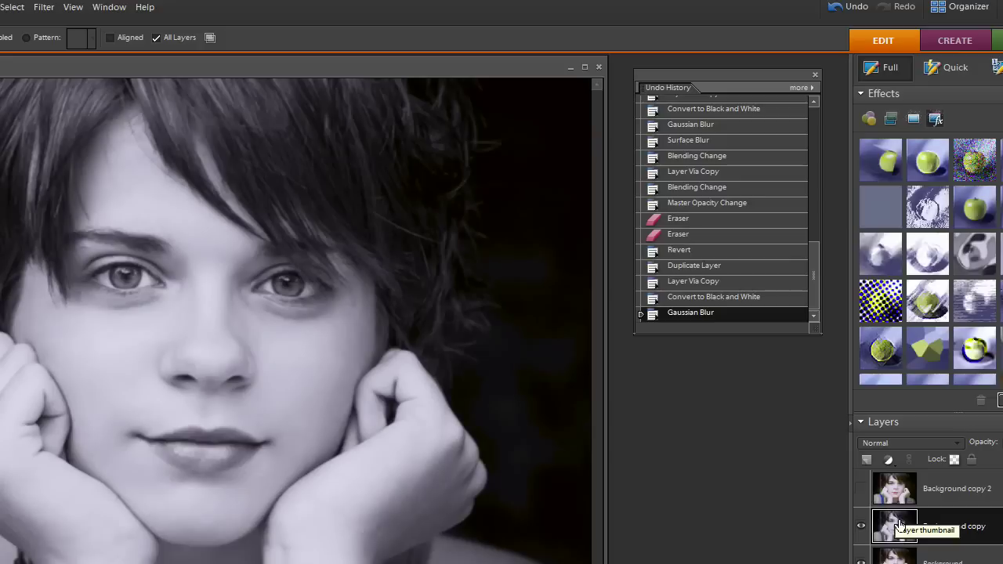
Show and select Background copy 2, then apply Surface Blur with radius 9, threshold 20
left_click(862, 488)
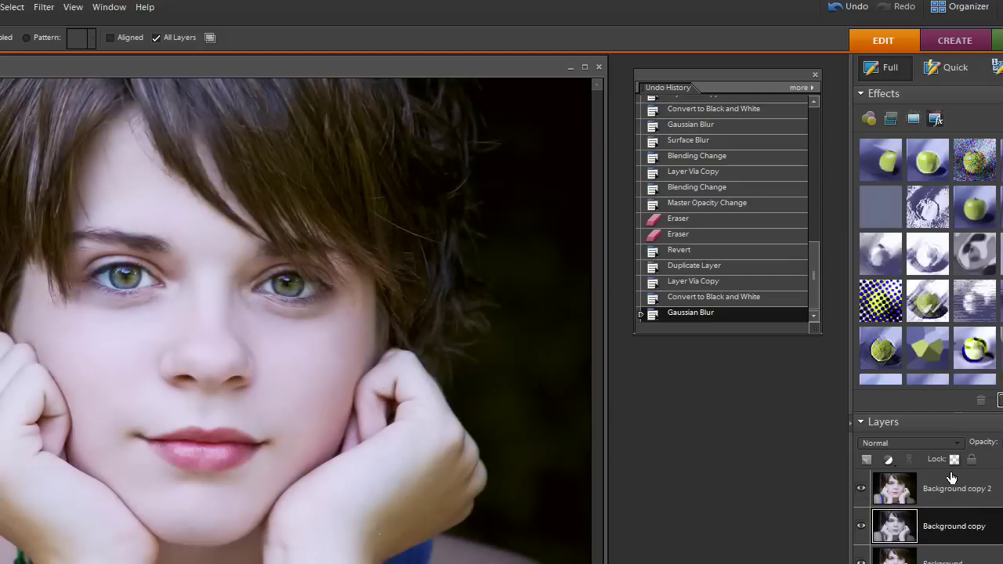
left_click(954, 488)
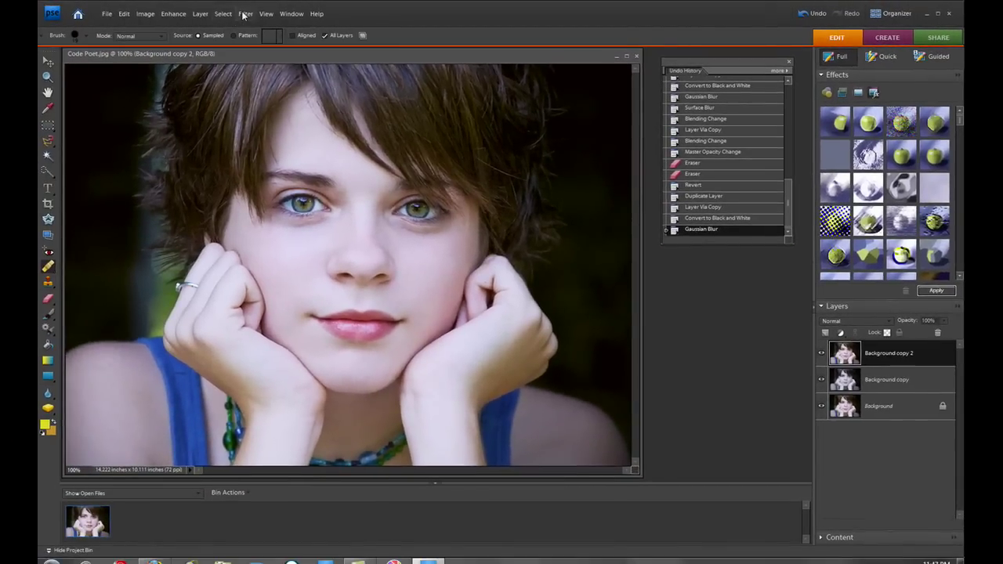
left_click(244, 14)
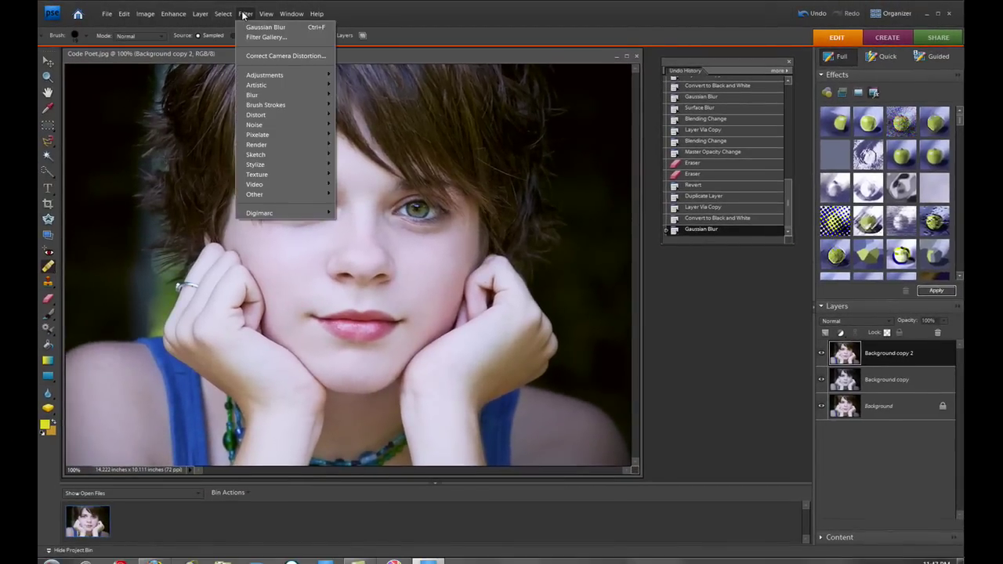
mouse_move(258, 95)
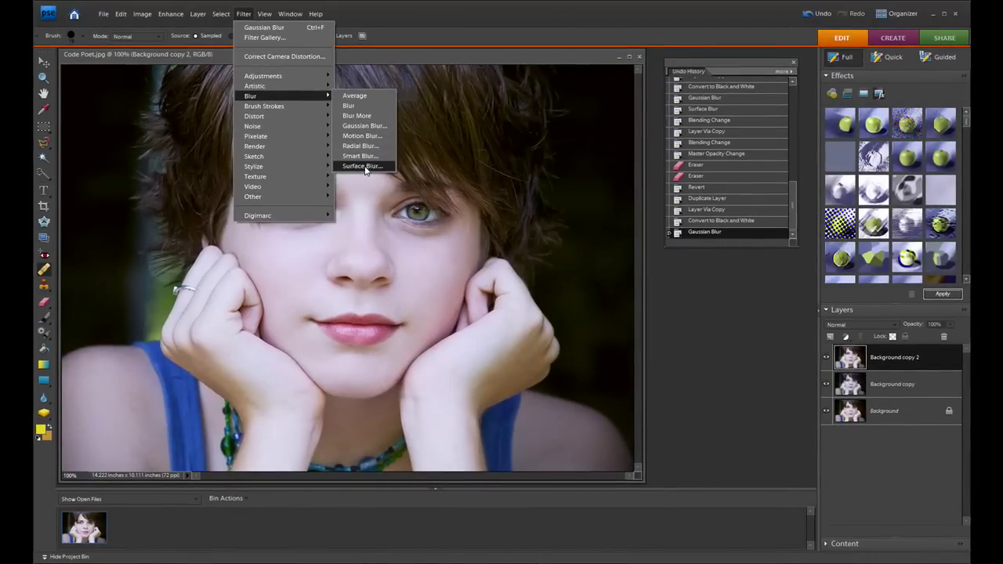
left_click(363, 166)
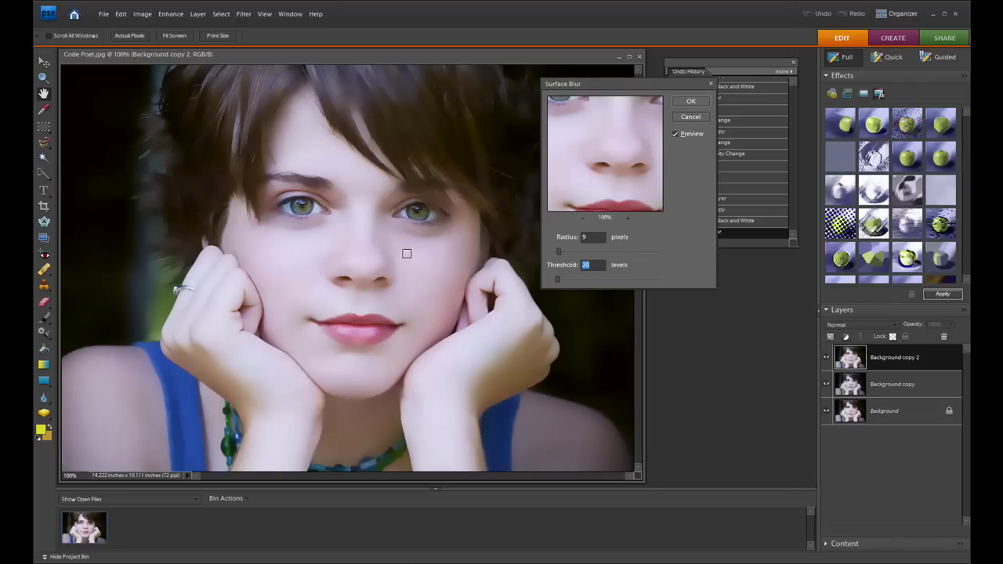
left_click(693, 102)
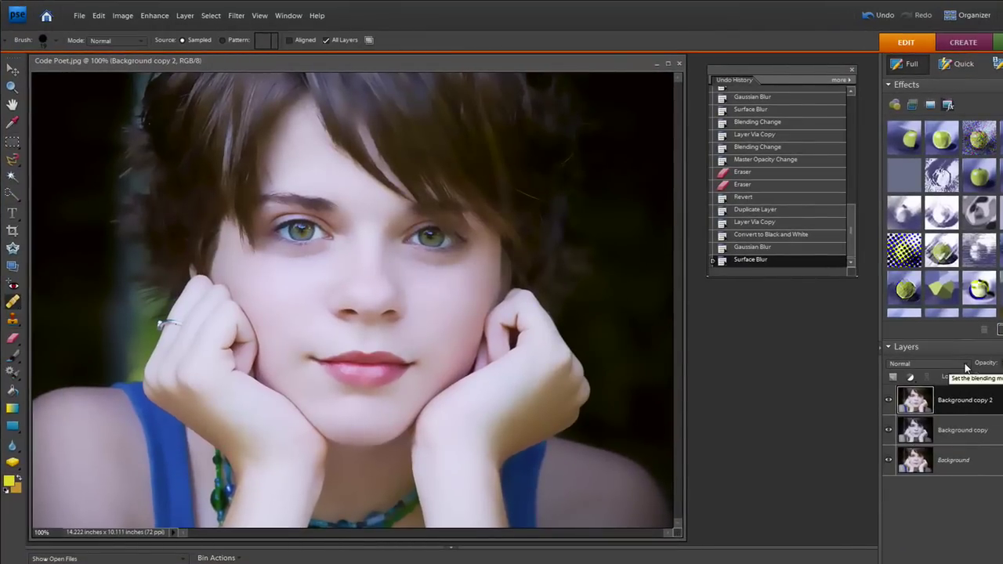
Set Background copy 2's blend mode to Color
left_click(964, 362)
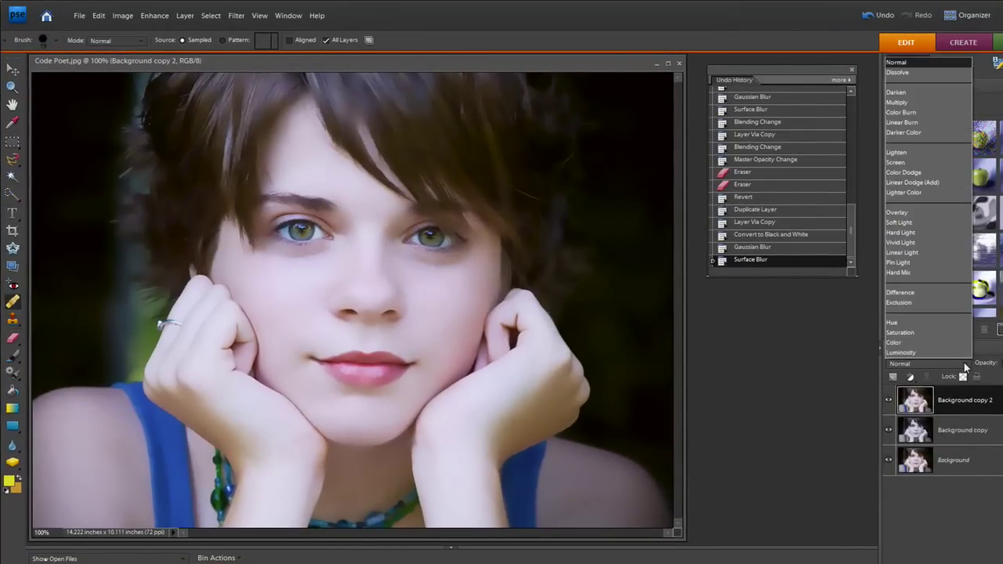
left_click(923, 345)
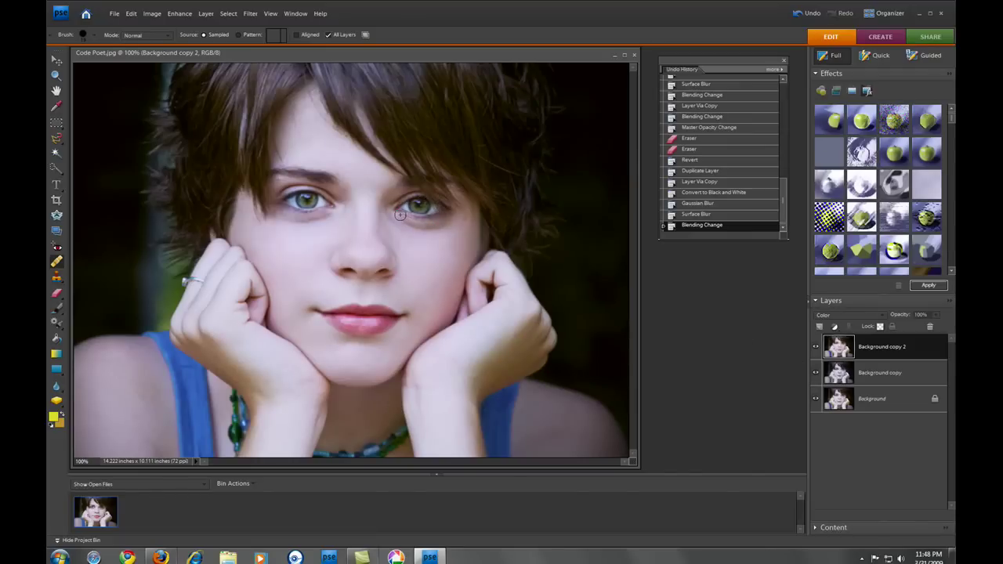
With a 17 px Eraser, erase the blur over both eyes on Background copy 2 and Background copy
left_click(57, 297)
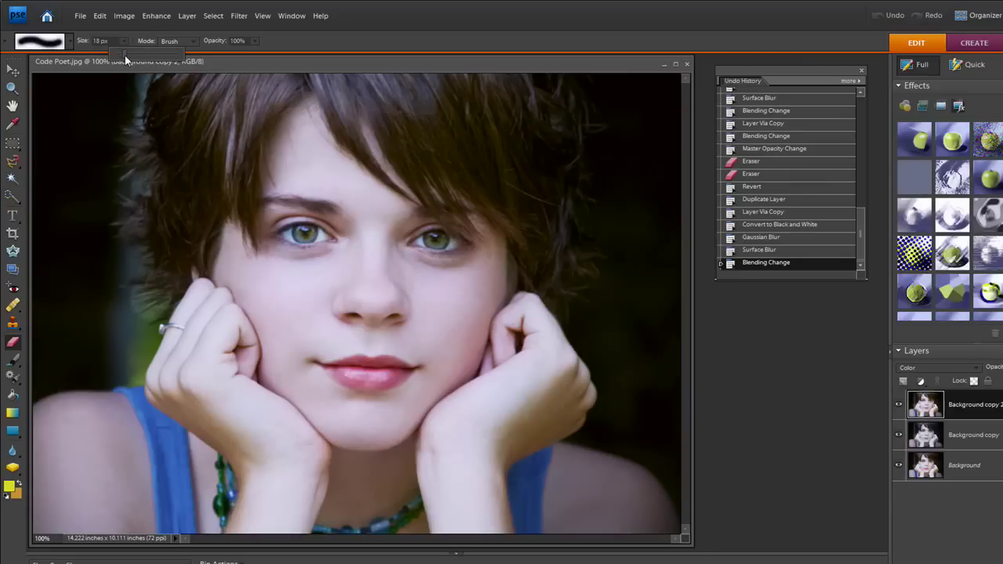
left_click_drag(125, 55, 123, 54)
left_click(327, 237)
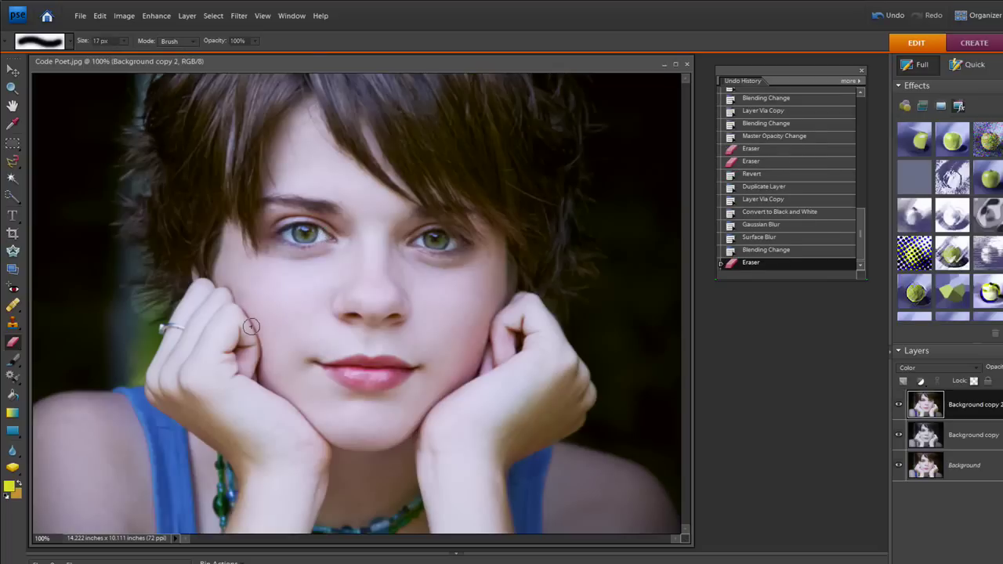
left_click(953, 437)
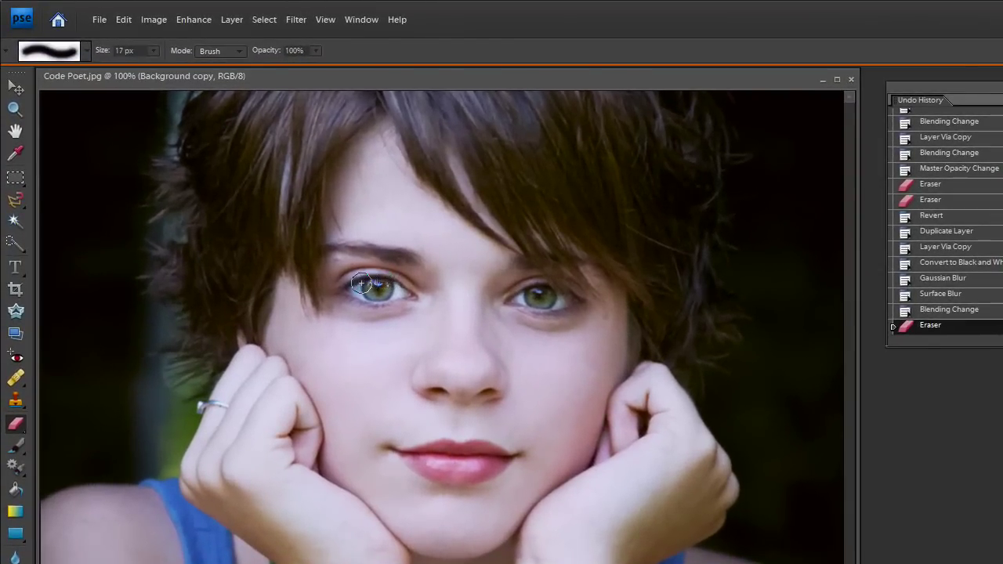
mouse_move(361, 284)
left_mouse_down()
mouse_move(405, 293)
mouse_move(355, 289)
mouse_move(409, 294)
mouse_move(345, 292)
left_mouse_up()
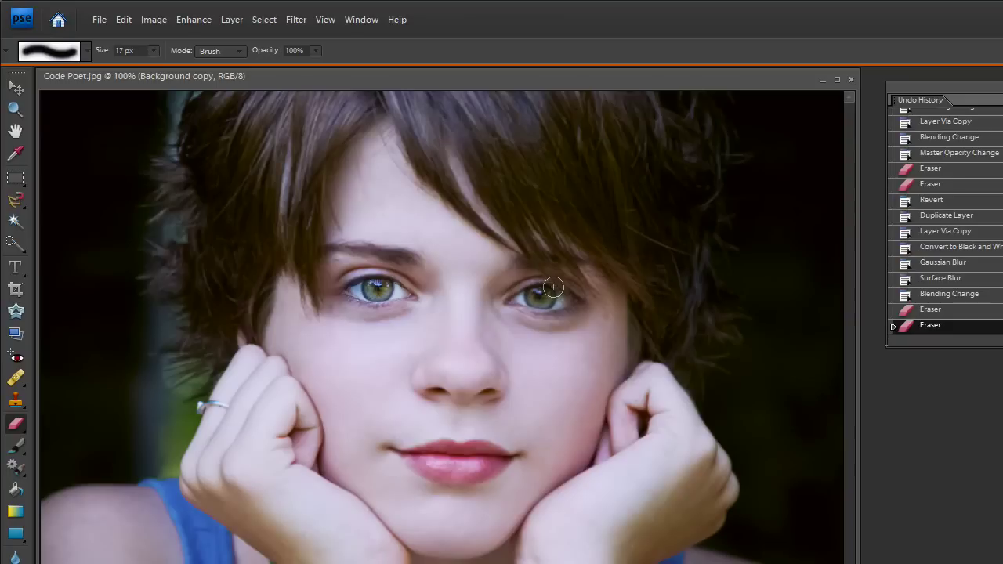
mouse_move(553, 287)
left_mouse_down()
mouse_move(503, 299)
mouse_move(548, 289)
mouse_move(577, 296)
mouse_move(551, 307)
mouse_move(510, 302)
mouse_move(560, 291)
mouse_move(577, 299)
mouse_move(511, 302)
mouse_move(555, 292)
left_mouse_up()
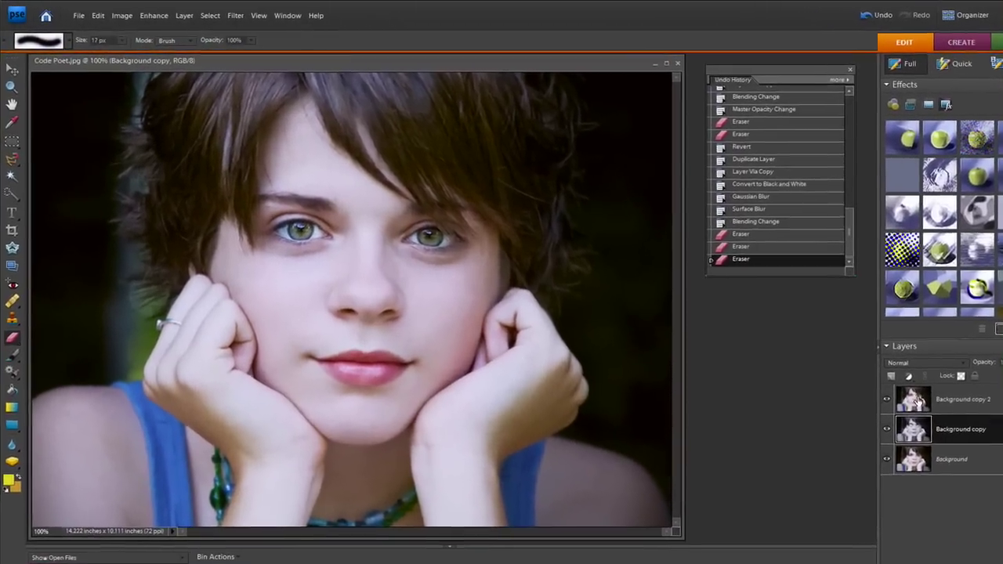
Duplicate Background copy 2 into Background copy 3 and set its blend mode to Screen
left_click(919, 401)
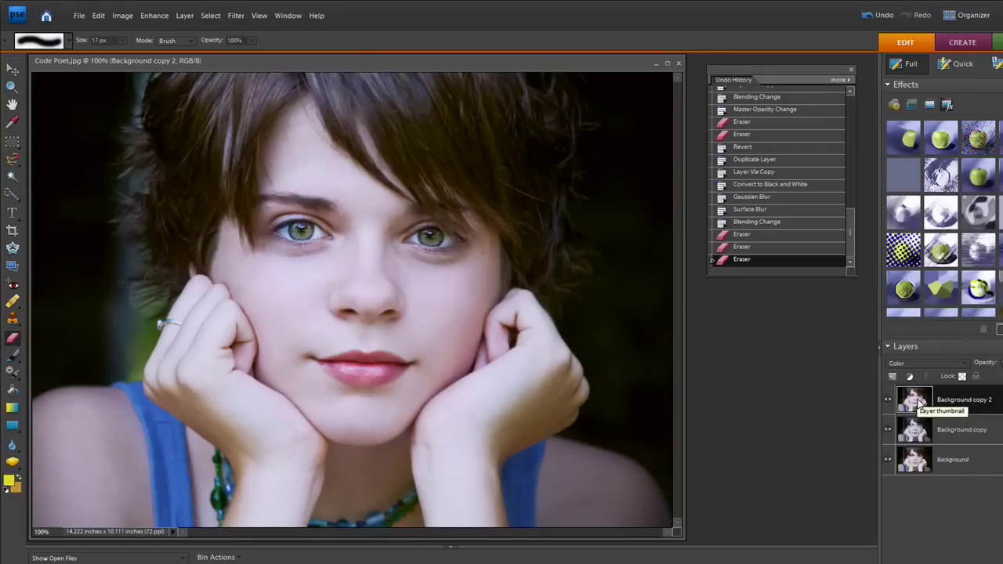
key("ctrl+j")
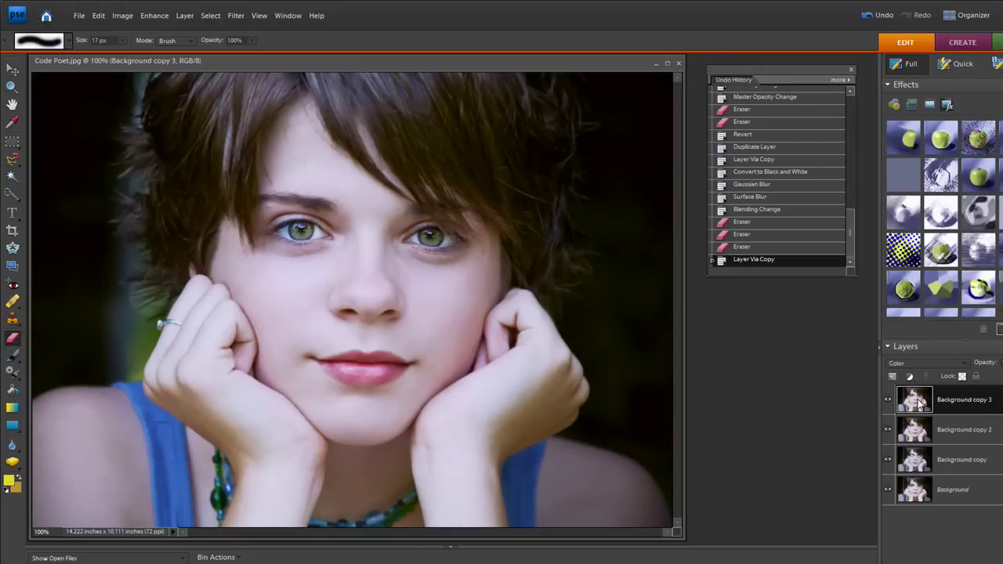
left_click(932, 362)
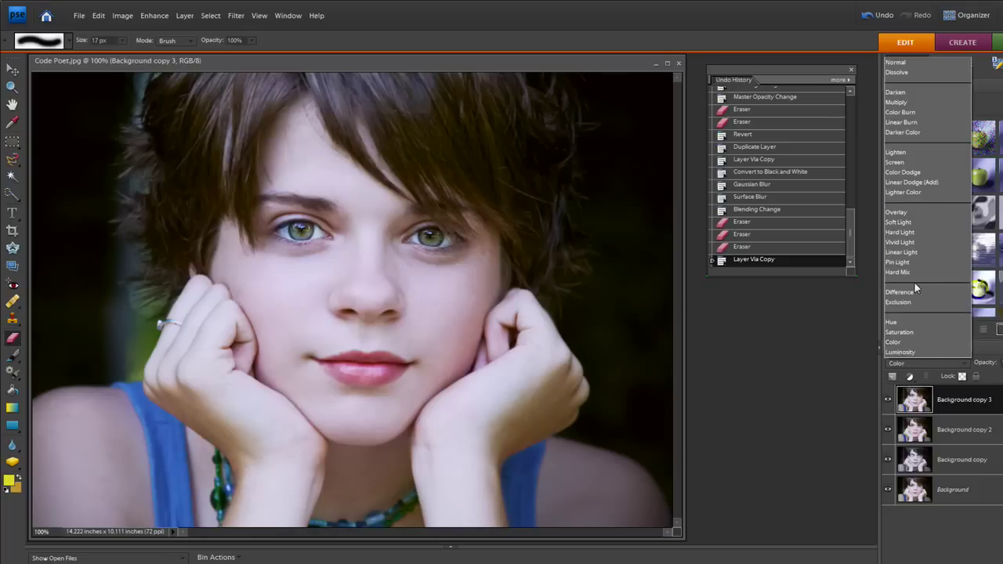
left_click(913, 162)
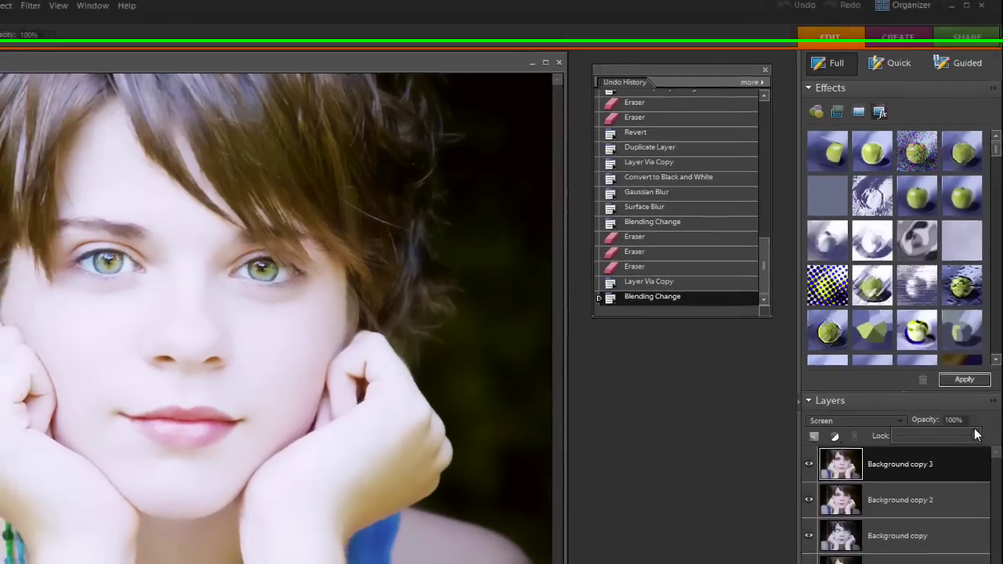
Lower Background copy 3's opacity to 47%
left_click(975, 456)
left_click_drag(975, 468, 943, 468)
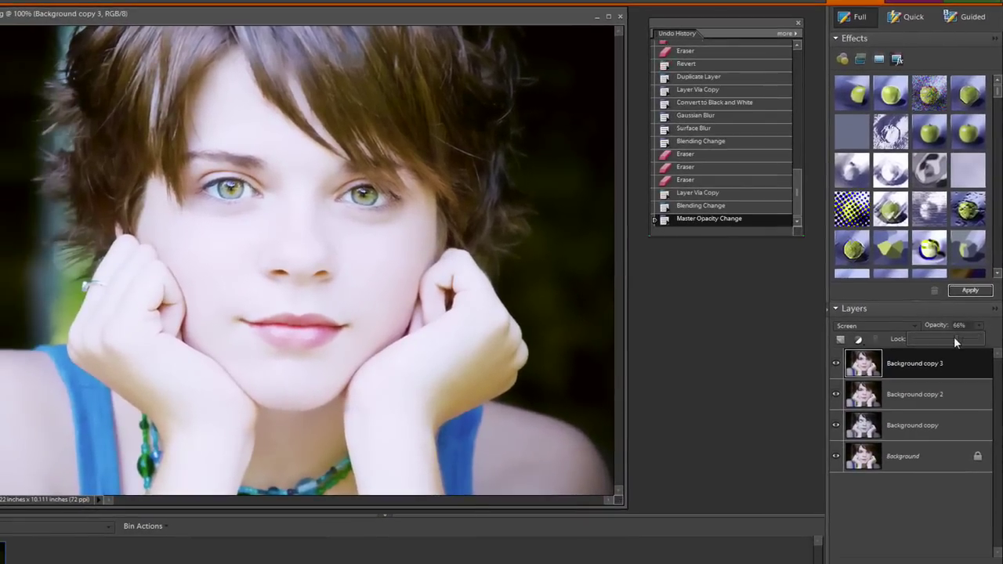
left_click_drag(947, 337, 946, 337)
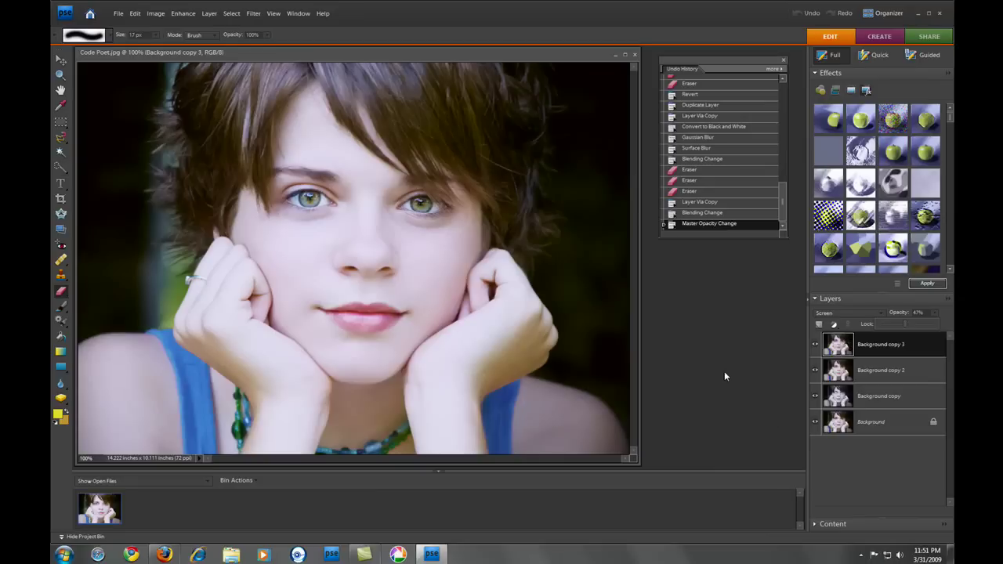
left_click(816, 424, "alt")
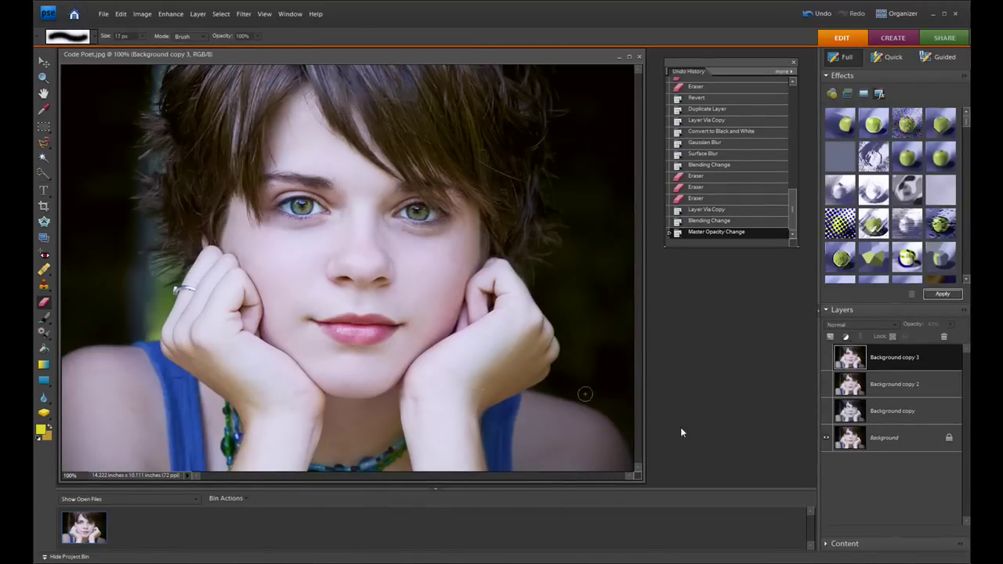
left_click(827, 438, "alt")
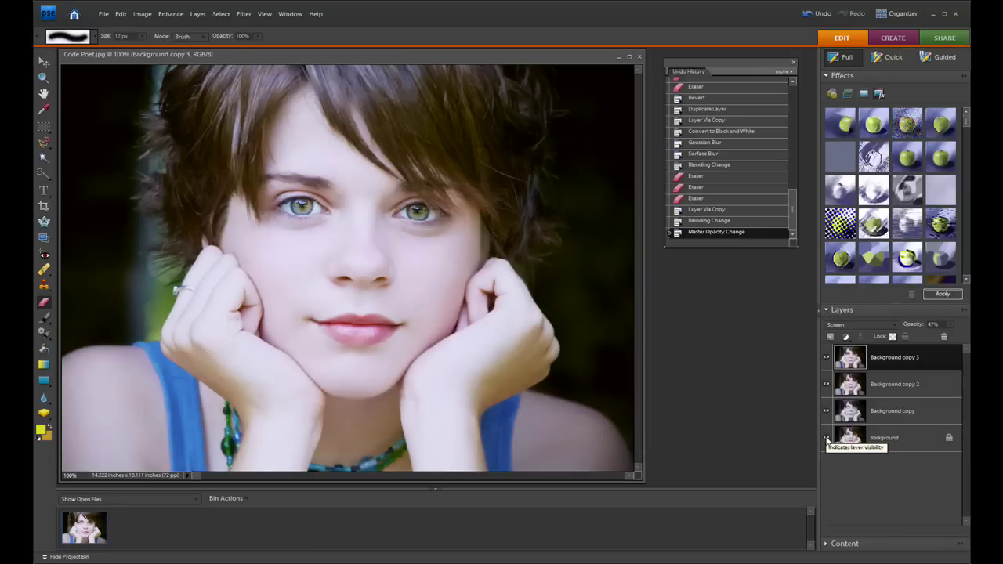
left_click(827, 438, "alt")
left_click(827, 439, "alt")
left_click(826, 440, "alt")
left_click(826, 440, "alt")
left_click(826, 440, "alt")
left_click(826, 440, "alt")
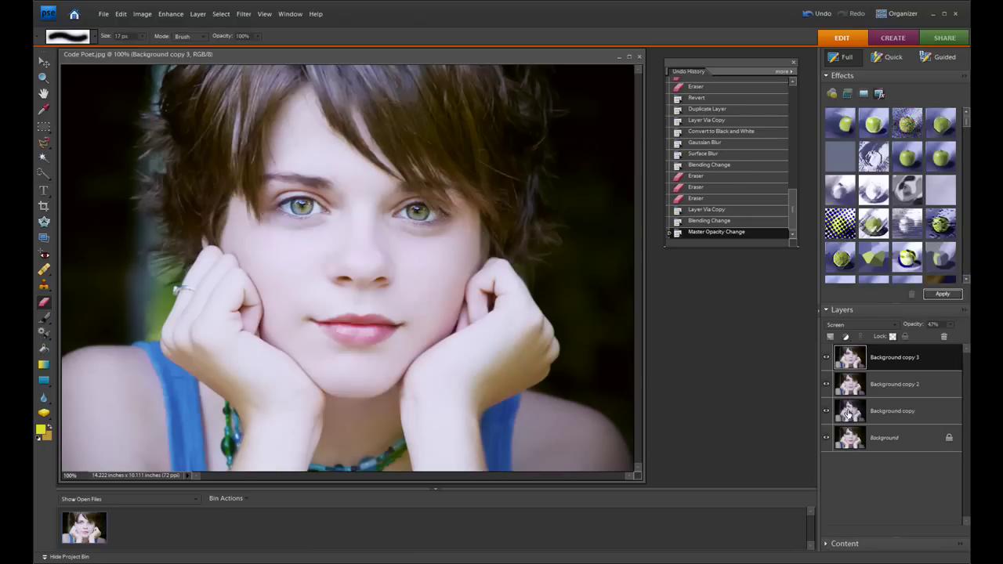
left_click(712, 147)
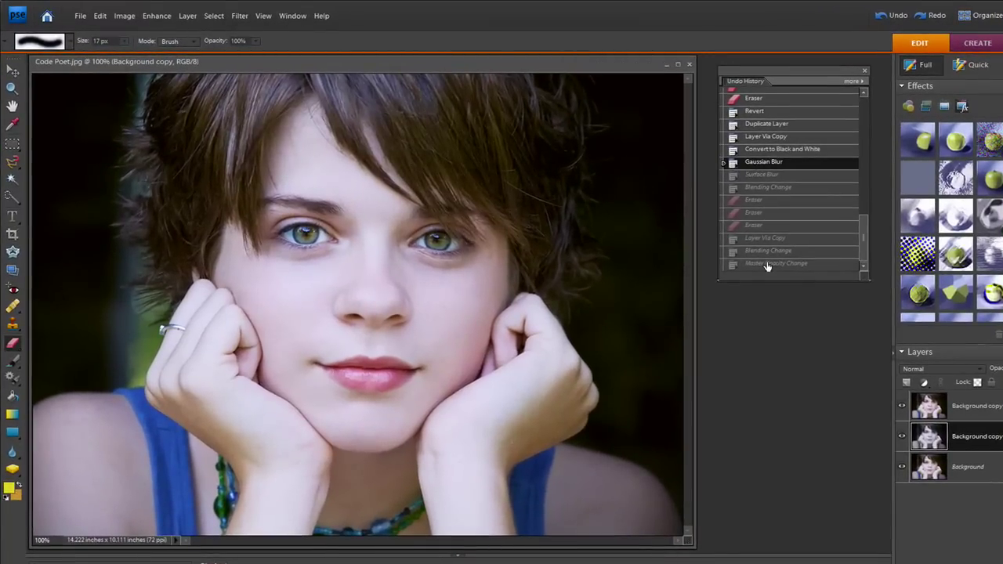
left_click(767, 265)
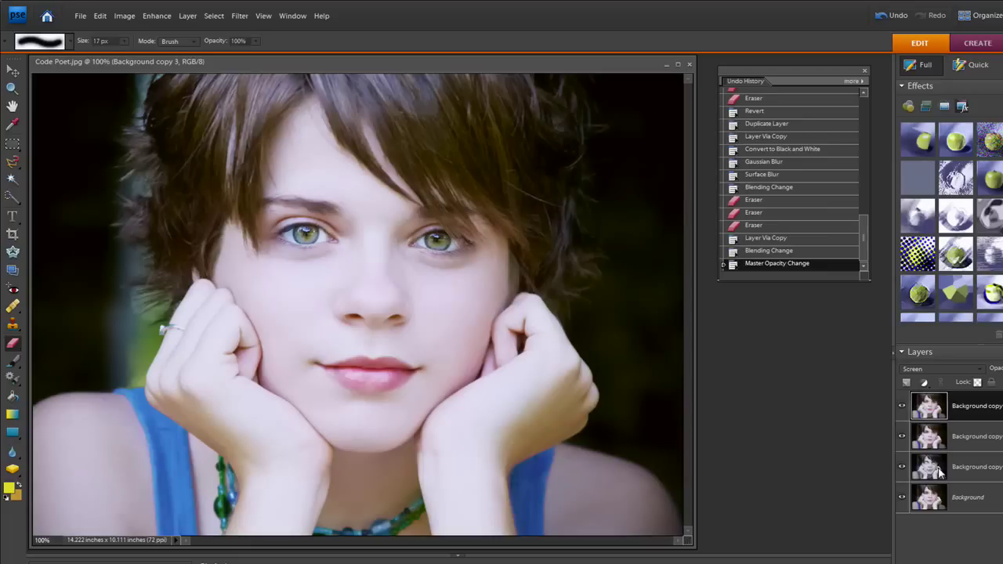